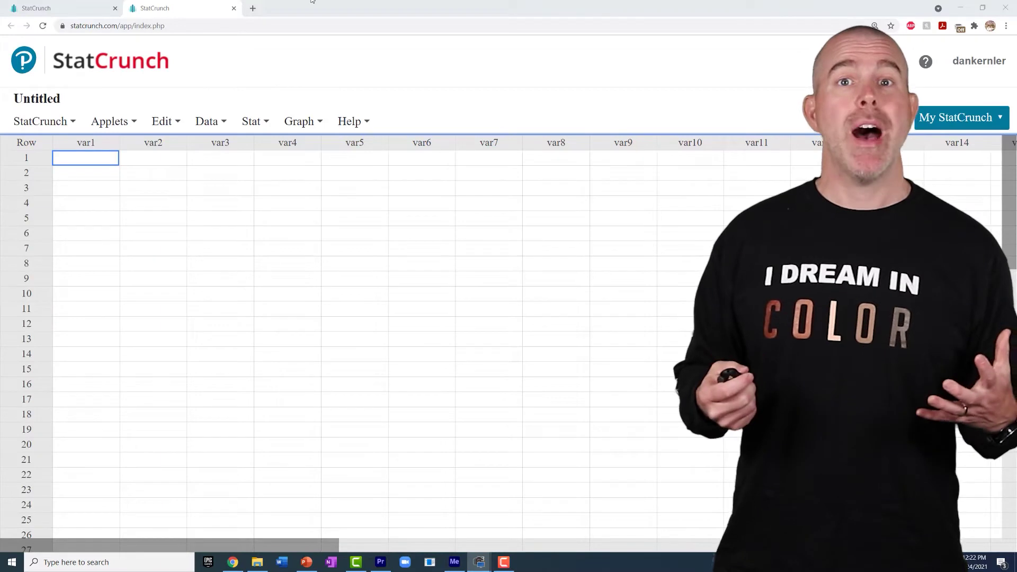
Run a summary one-sample proportion test: 50 of 63 successes, H0 p = 0.71, HA p > 0.71.
click(273, 123)
mouse_move(285, 234)
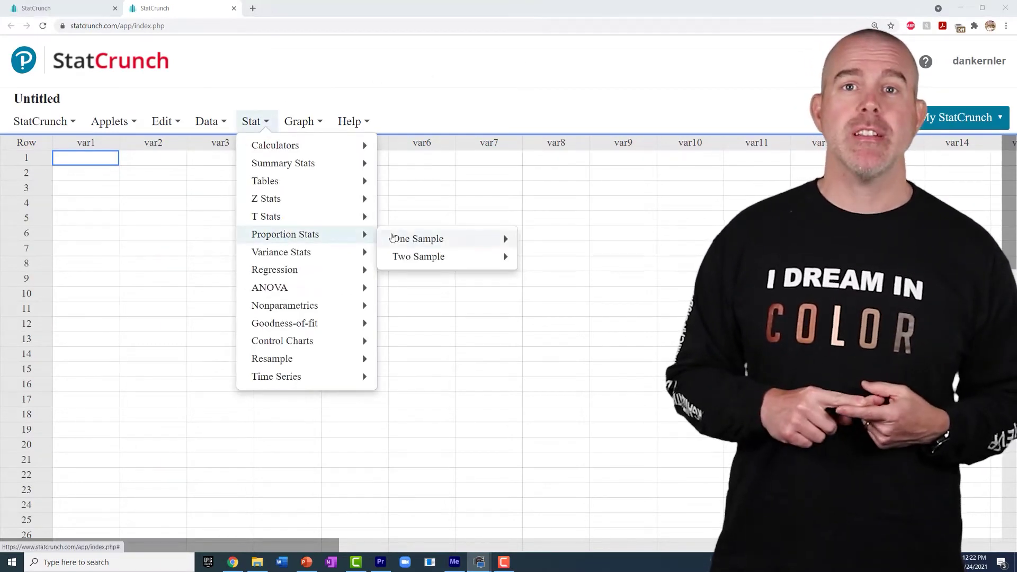
mouse_move(418, 239)
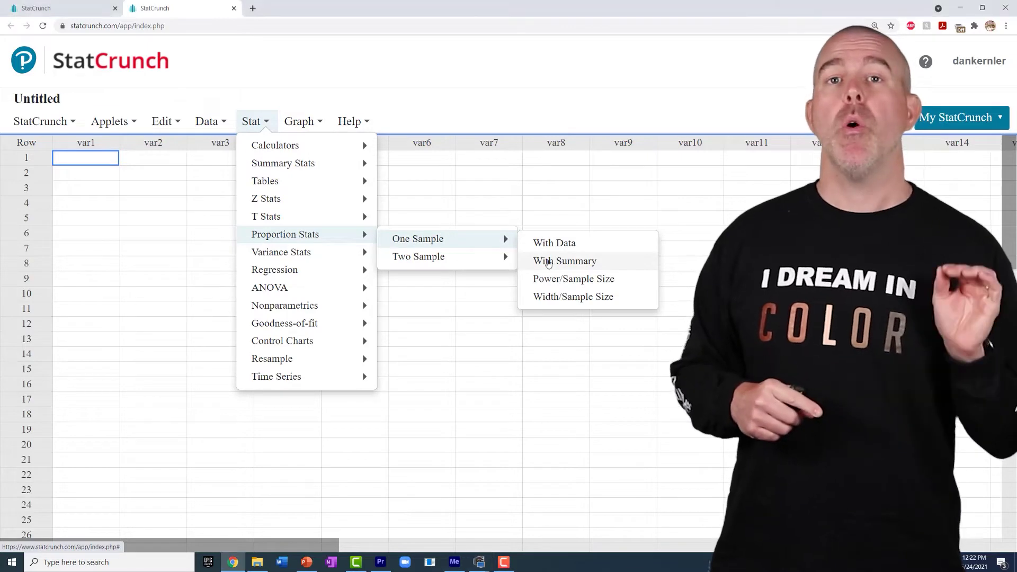
click(549, 264)
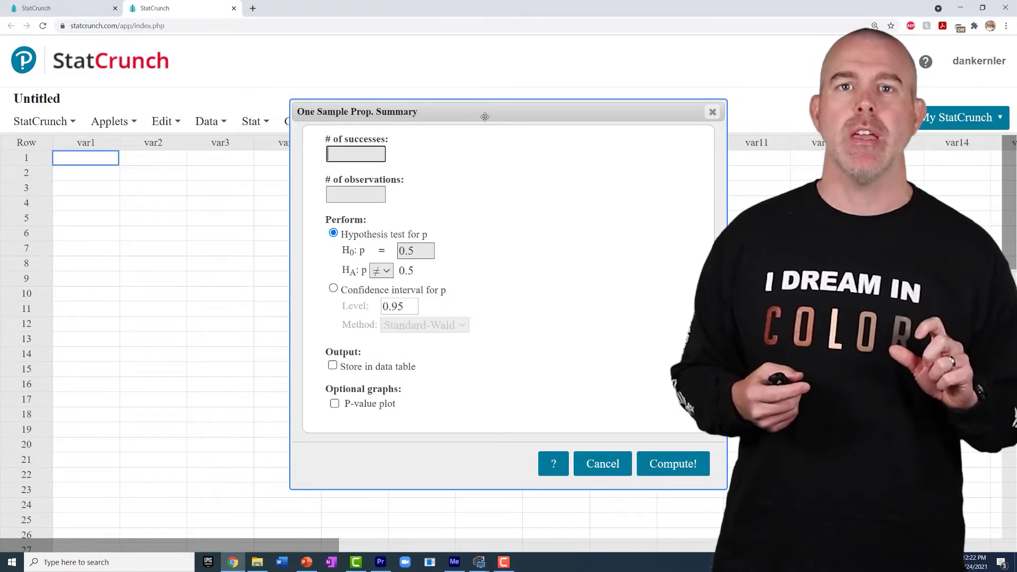
drag(485, 116, 380, 117)
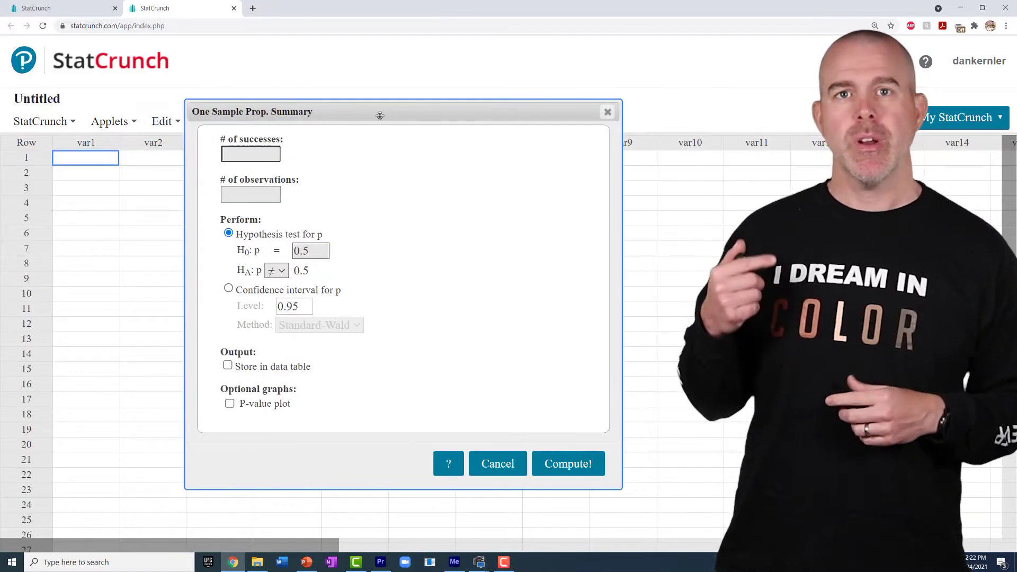
text(50)
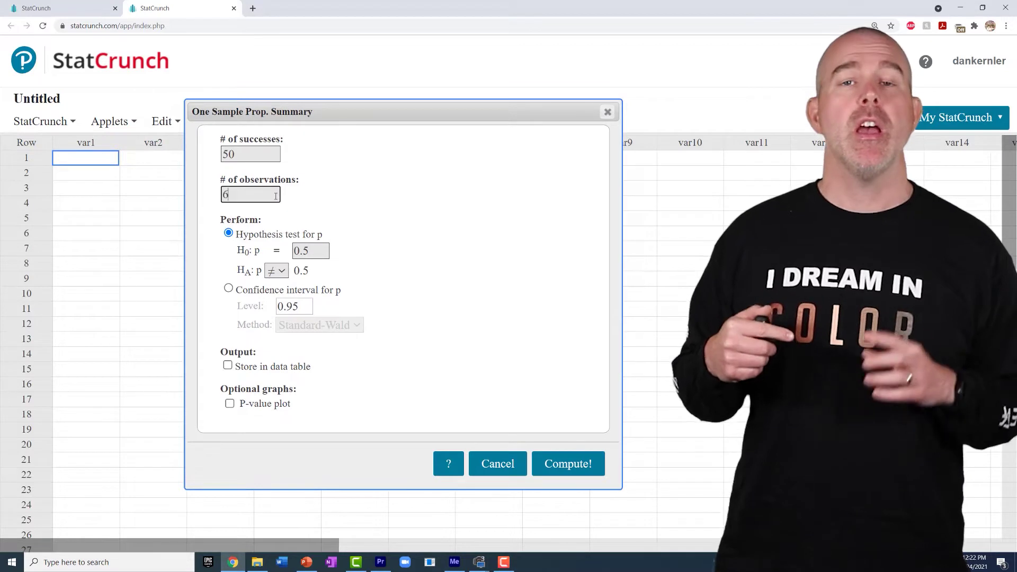
text(3)
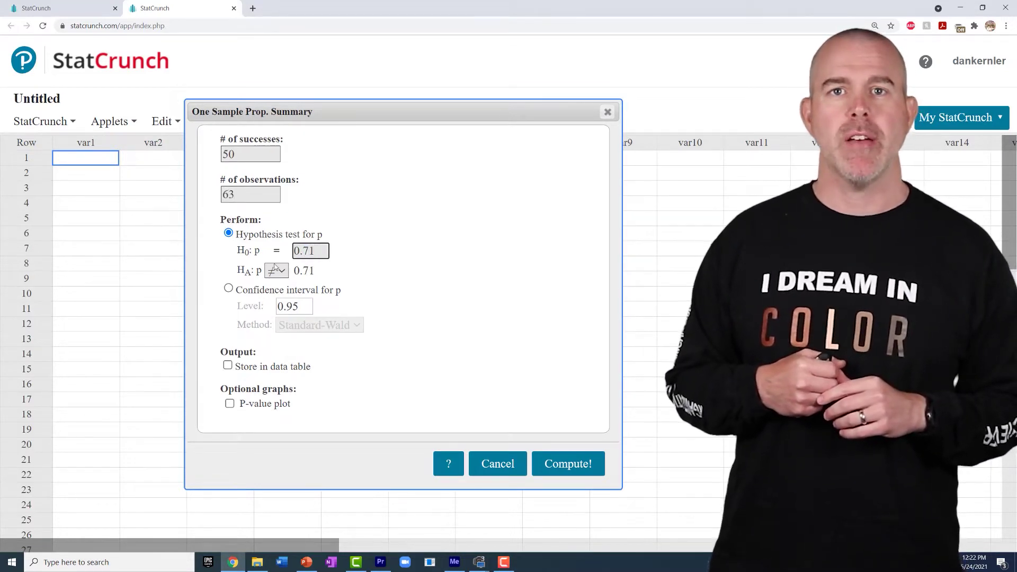
click(281, 321)
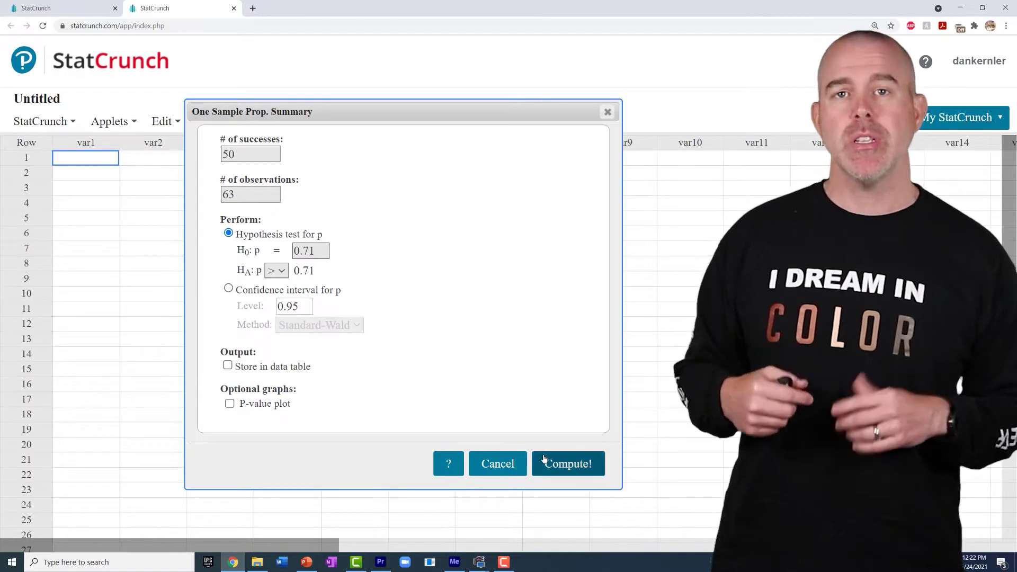
click(564, 464)
drag(443, 244, 112, 273)
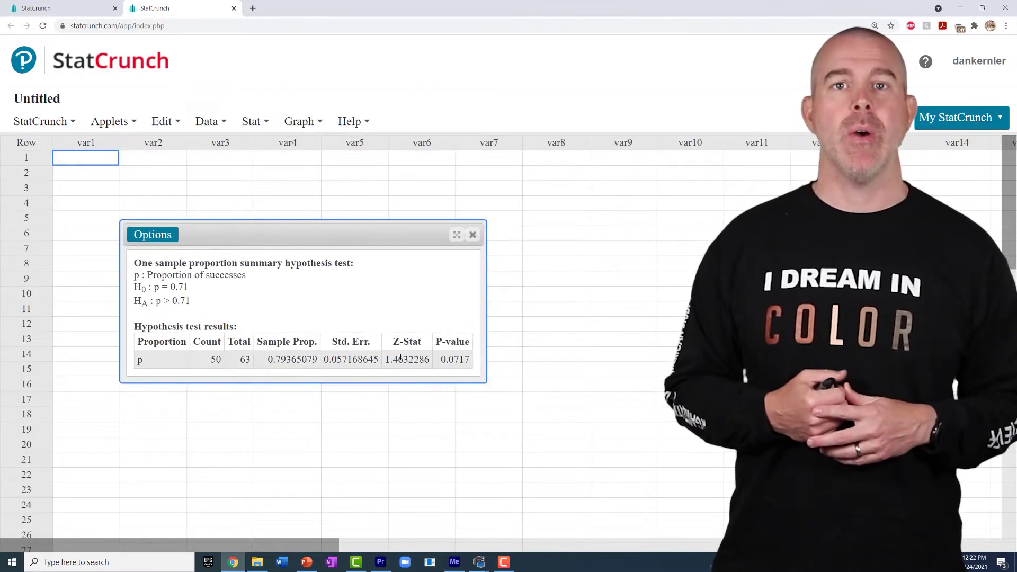
Highlight the z statistic in the proportion test results.
drag(385, 359, 403, 360)
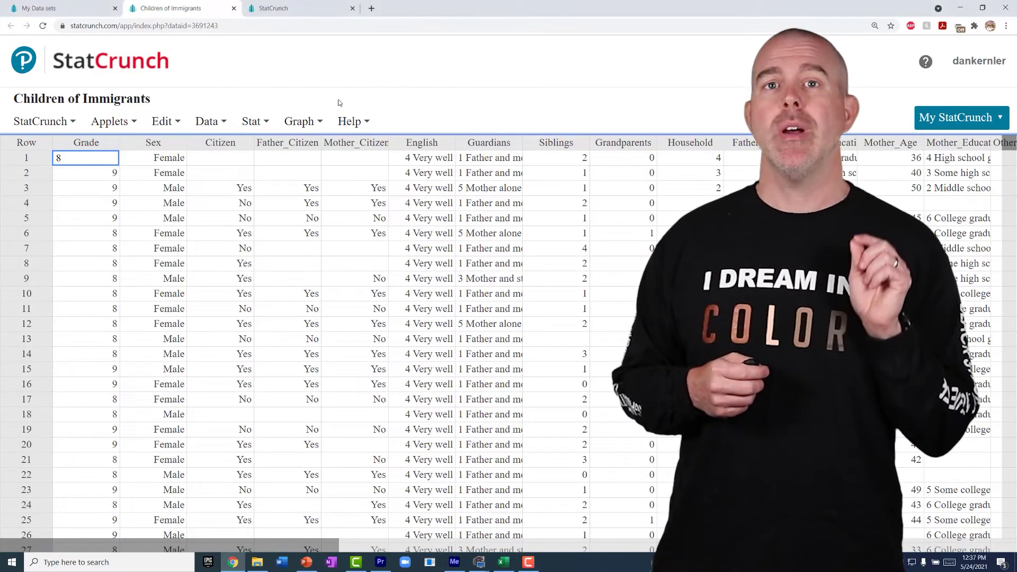
Start a one-sample proportion test with data on the Registered column.
click(244, 122)
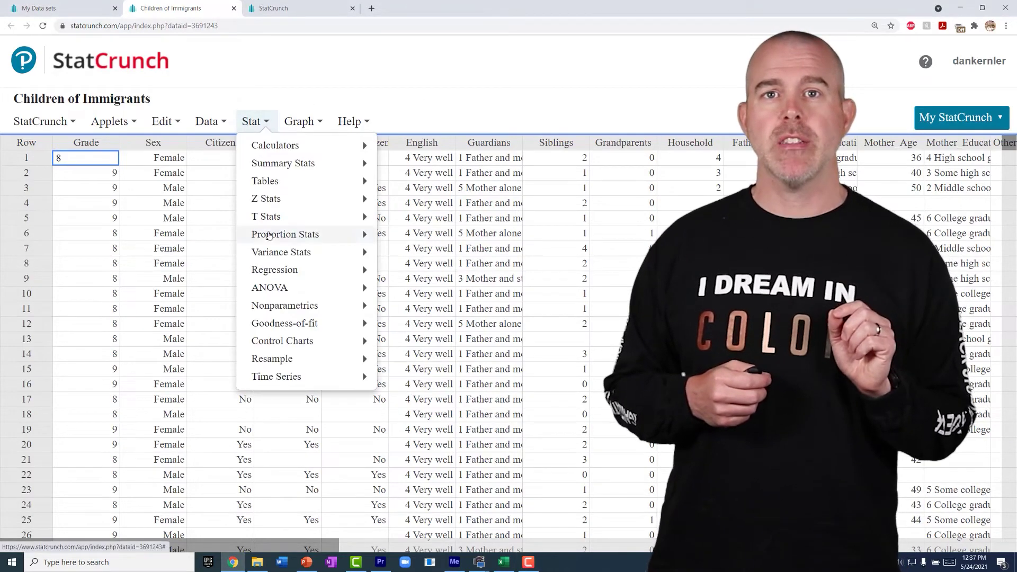
mouse_move(284, 234)
mouse_move(417, 238)
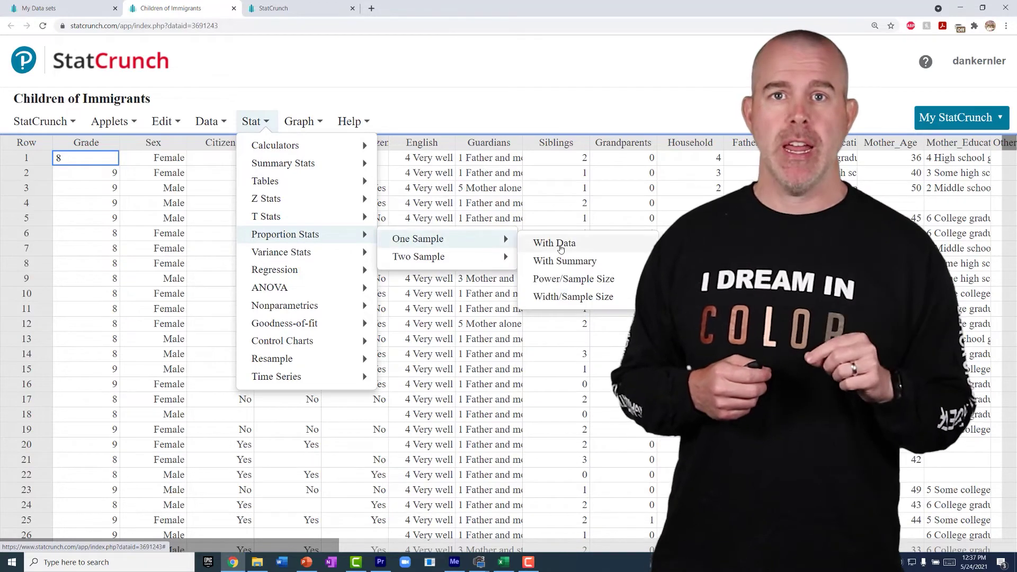
click(558, 246)
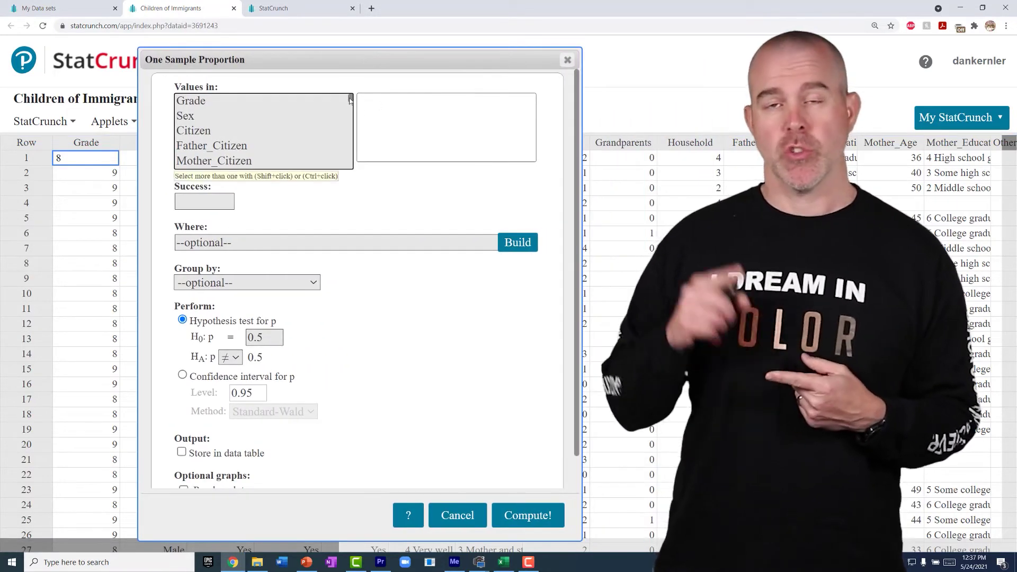
scroll(254, 138, down, 1)
scroll(245, 146, down, 5)
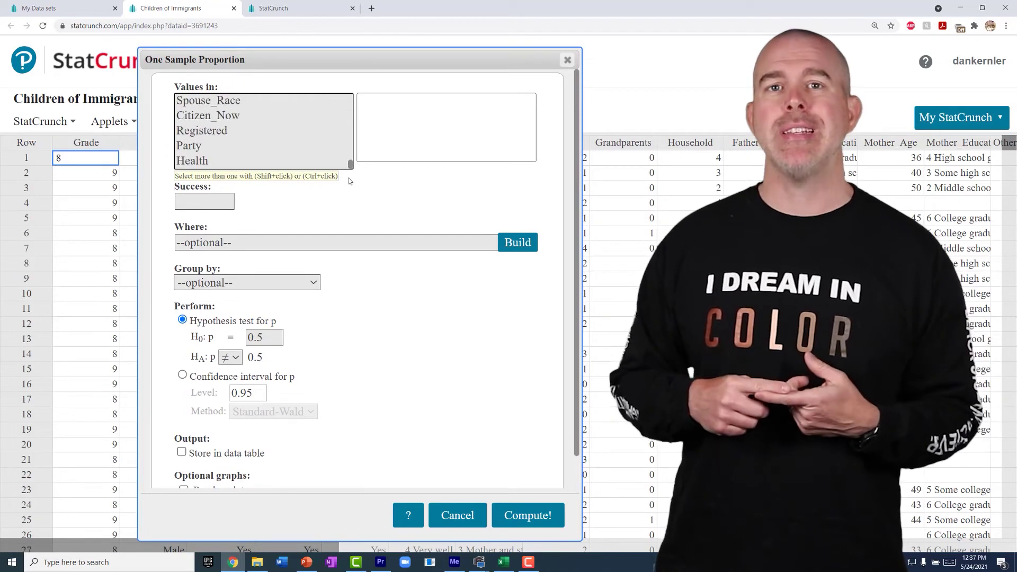
click(223, 131)
Set the success value to Yes and begin building a Where row filter.
click(209, 200)
text(Ye)
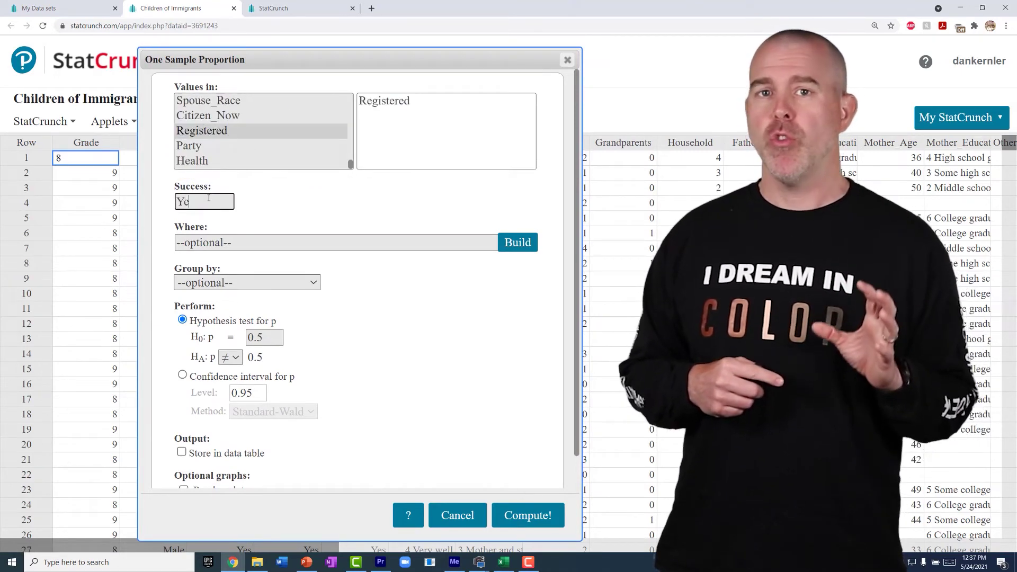
text(s)
click(215, 243)
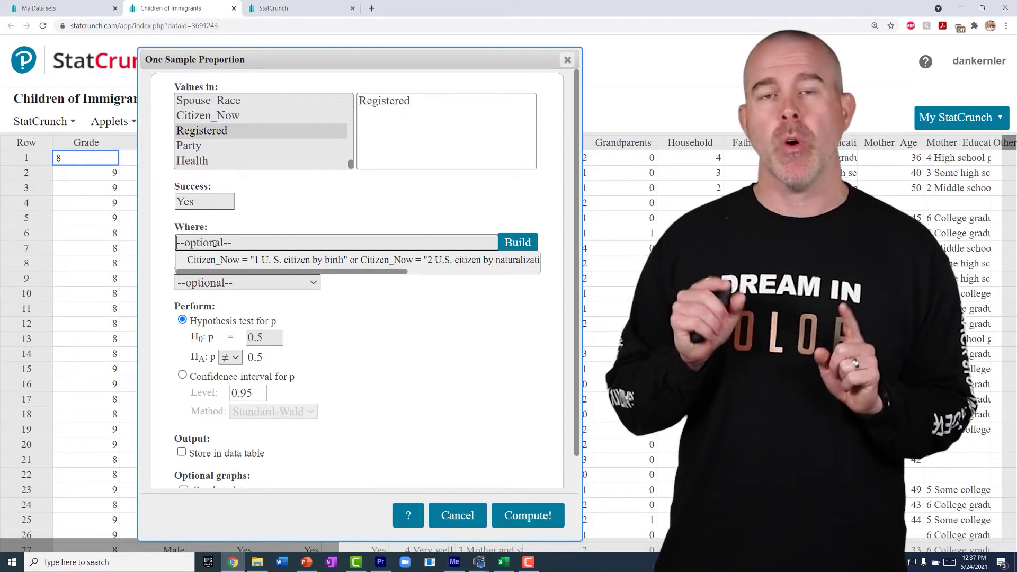
click(510, 243)
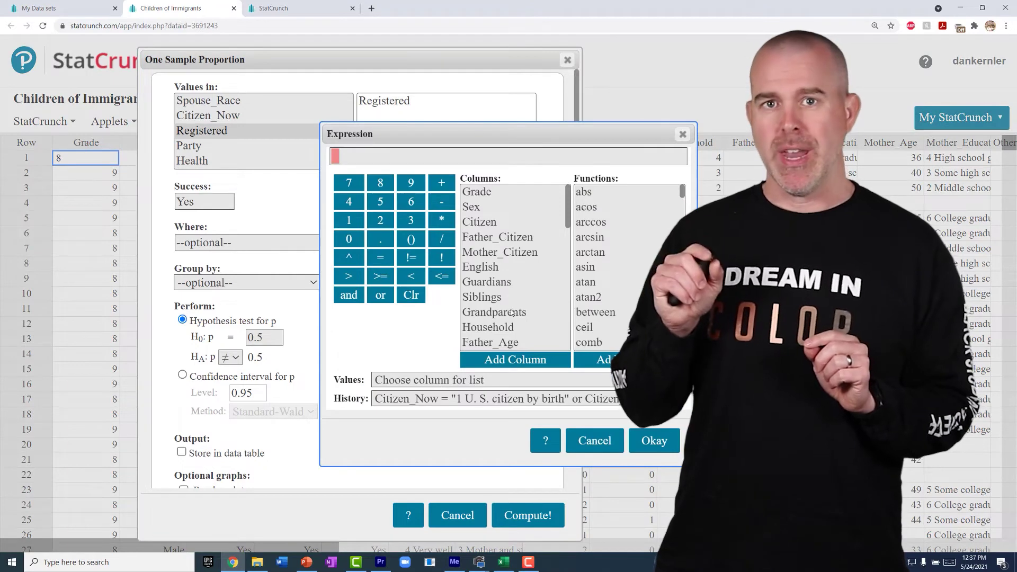
Build the filter Citizen_Now != "3 Not a U.S. citizen".
scroll(509, 276, down, 5)
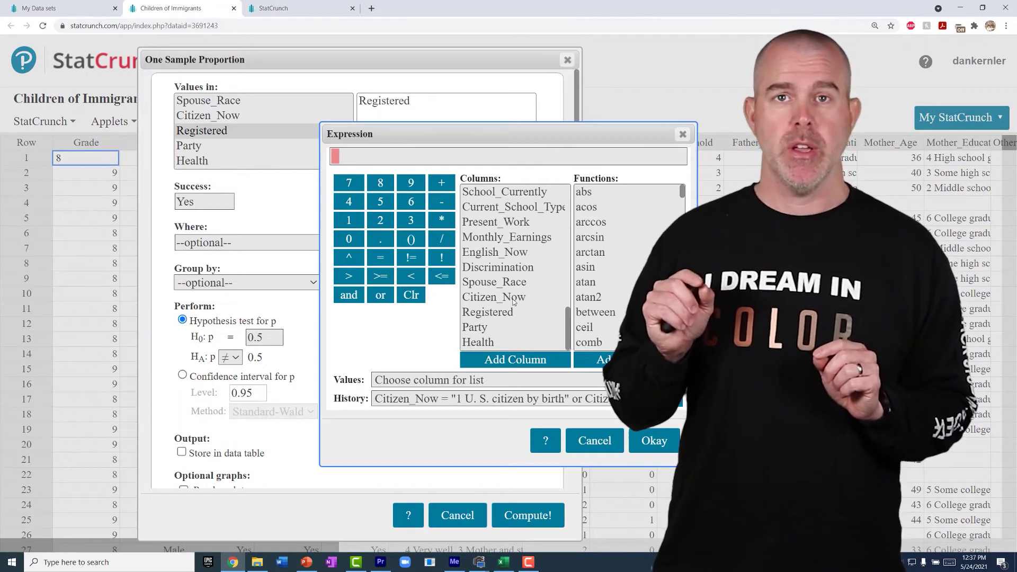
double_click(513, 298)
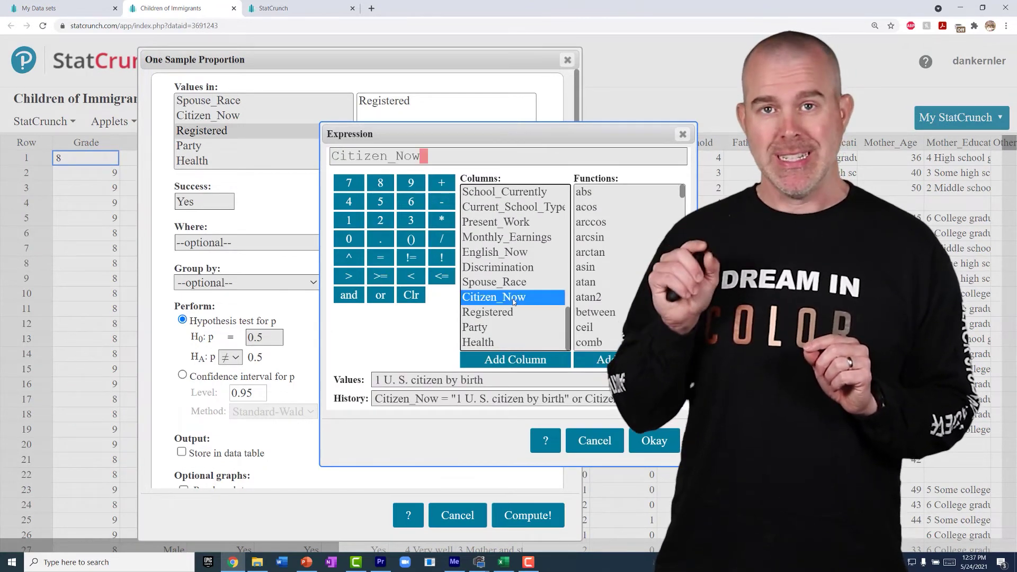
click(403, 258)
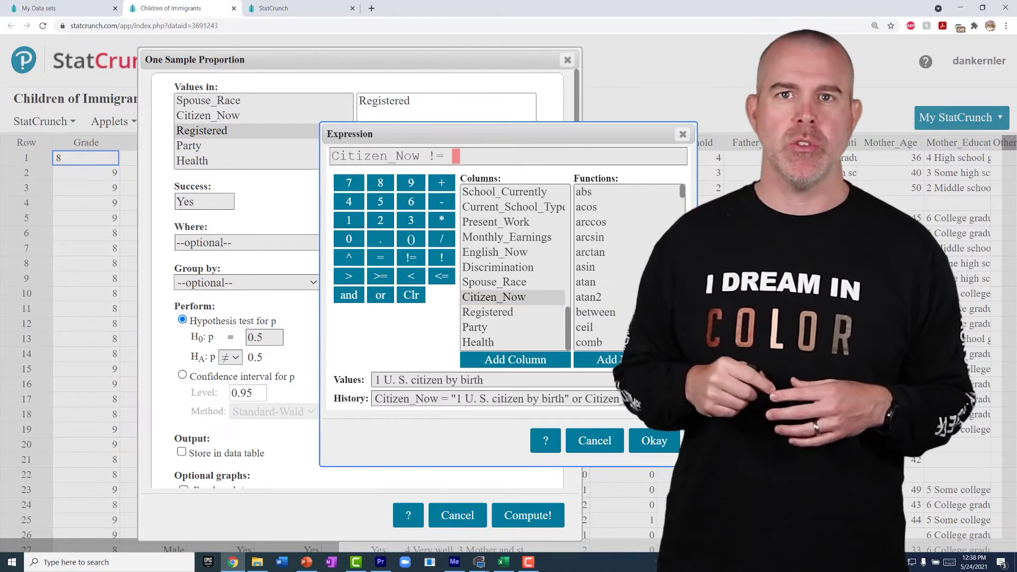
click(482, 380)
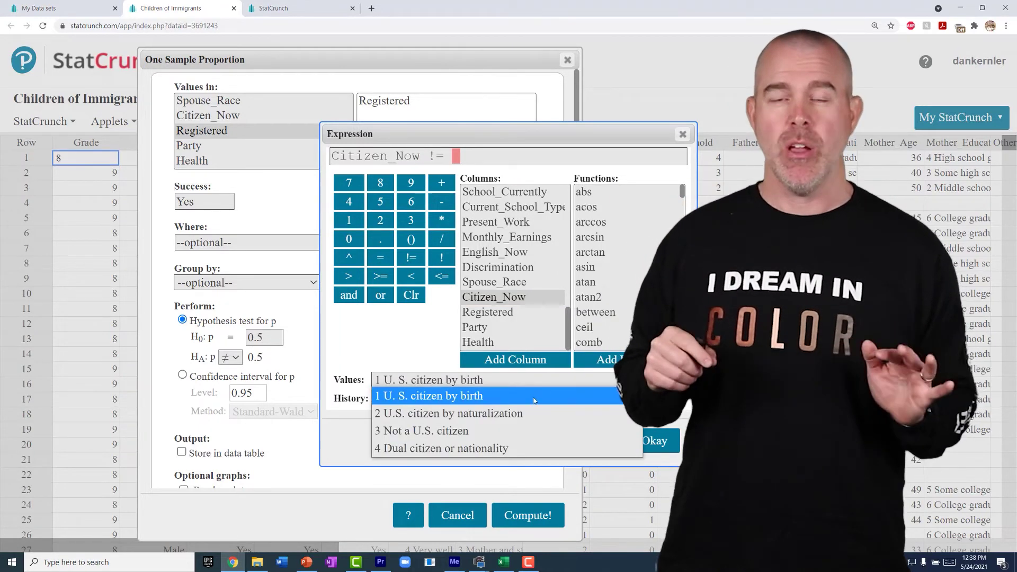
click(490, 433)
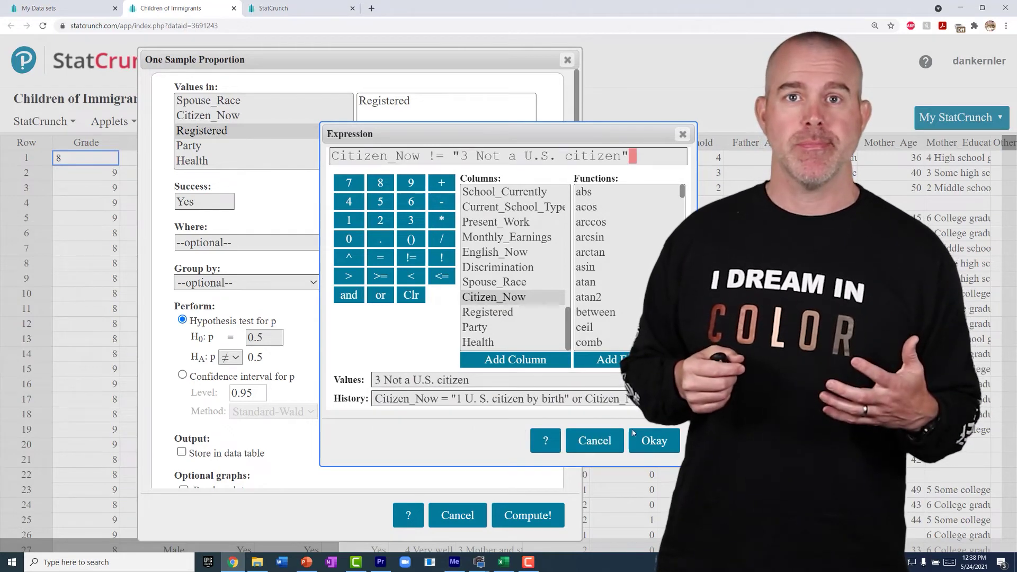
click(649, 443)
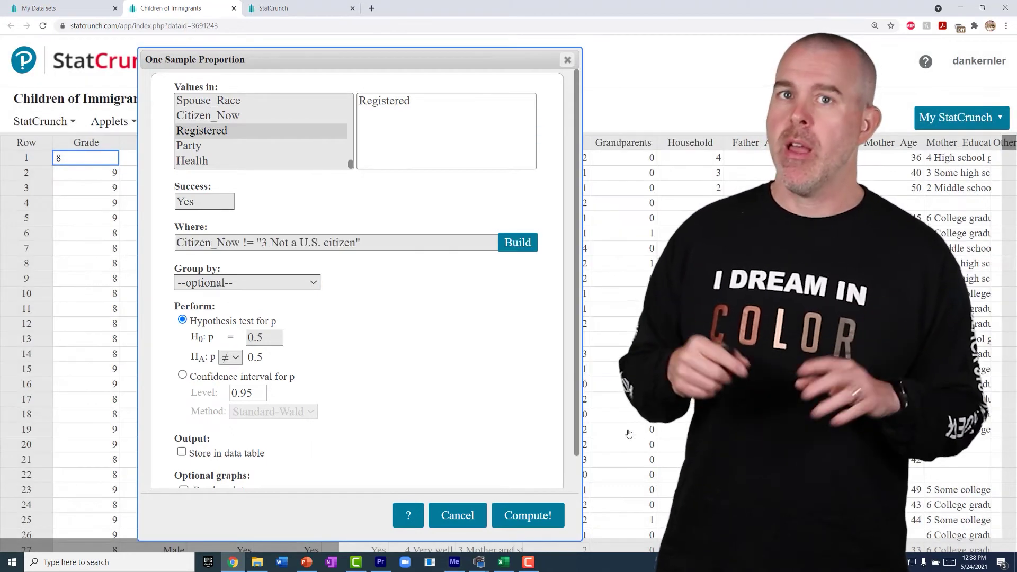
Set the null proportion to 0.7 and compute the filtered test.
double_click(251, 331)
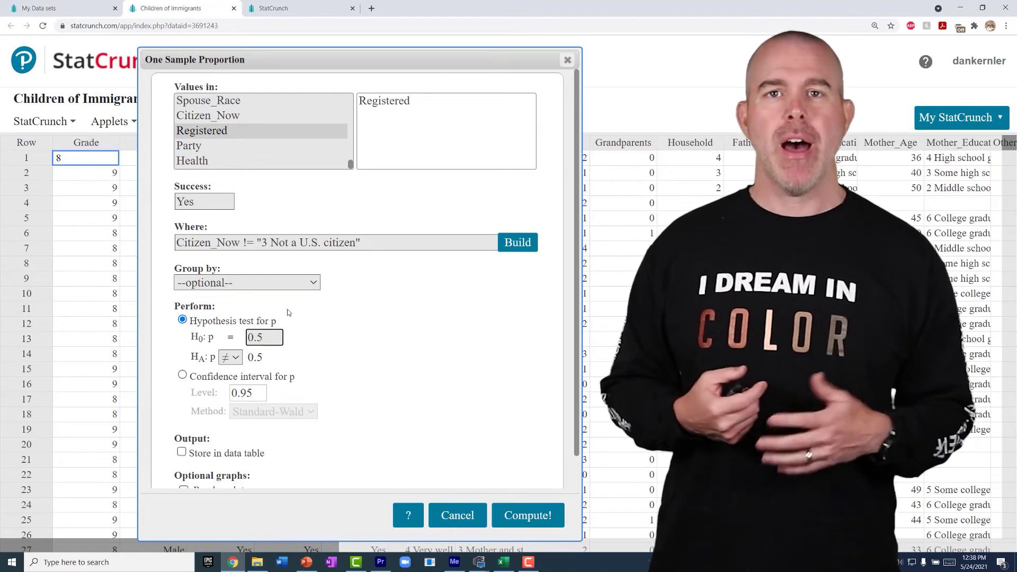
text(0.7)
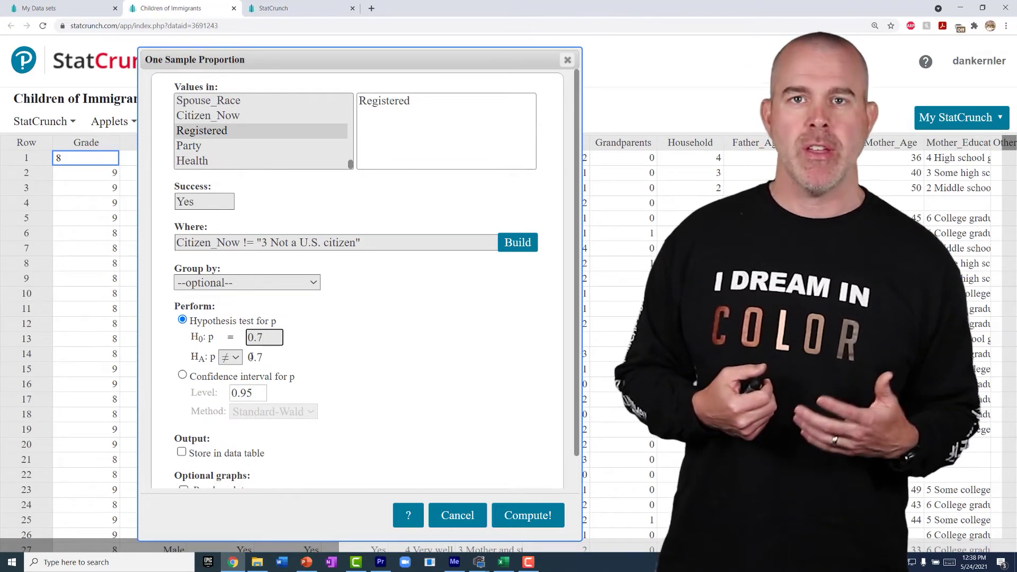
click(523, 515)
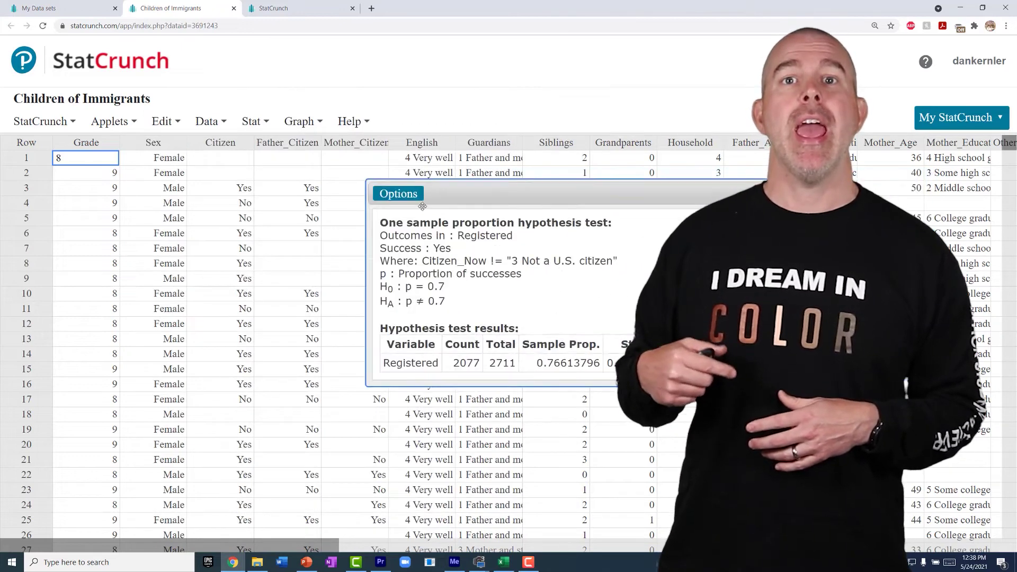
Enlarge the results window to show standard error 0.0088, z 7.51, and p-value below 0.0001.
drag(512, 192, 249, 231)
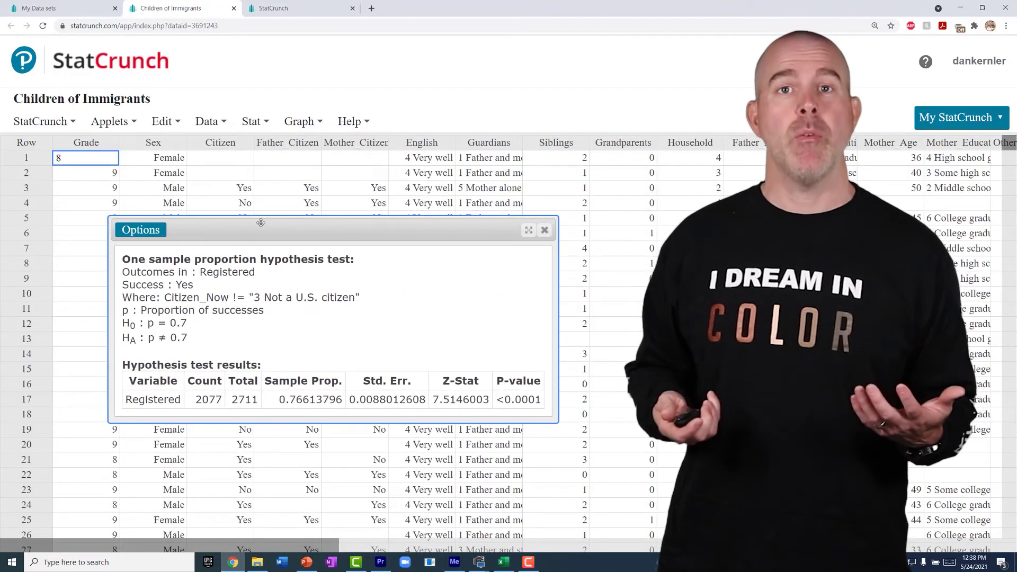